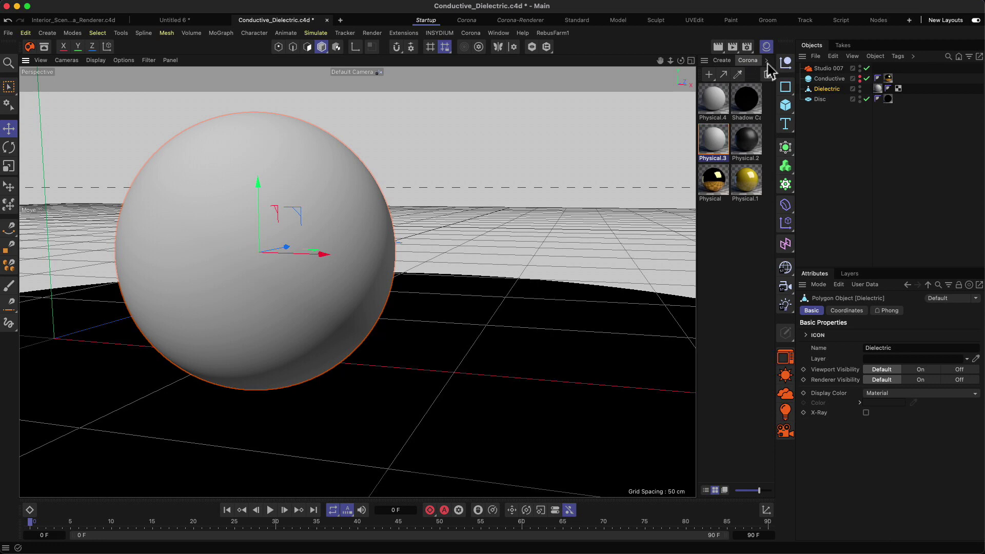
{"action": "left_click", "coordinate": [750, 60]}
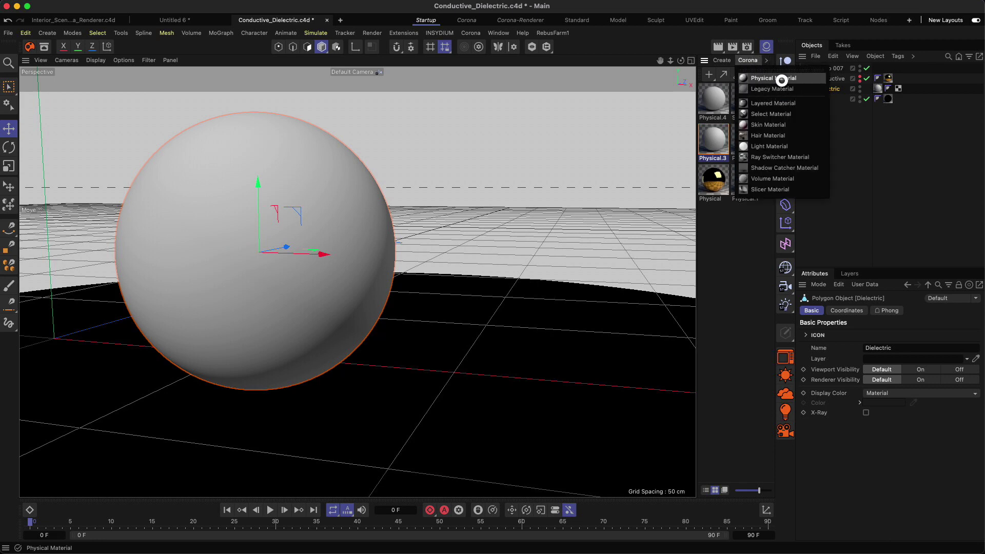
{"action": "left_click", "coordinate": [781, 80]}
{"action": "left_click", "coordinate": [722, 60]}
{"action": "mouse_move", "coordinate": [777, 109]}
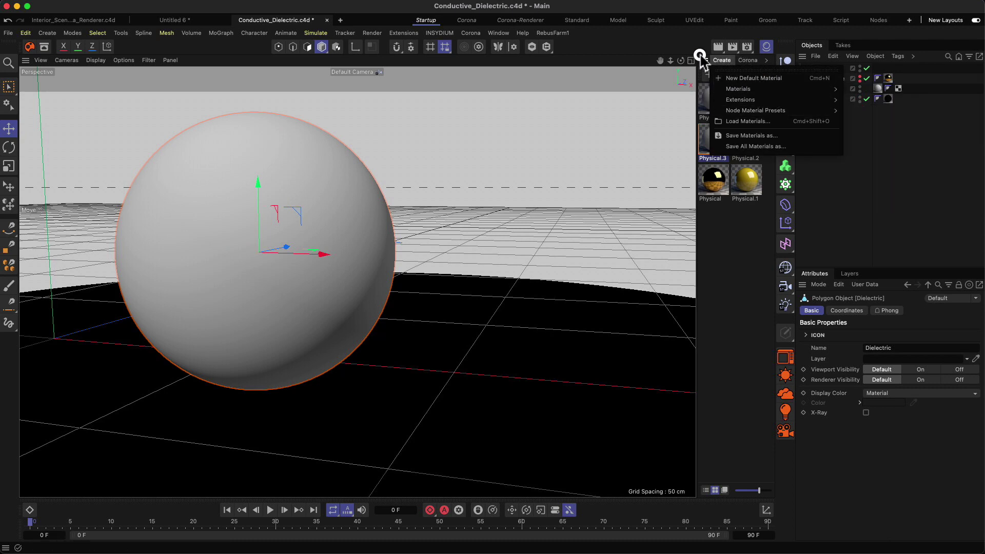
{"action": "left_click", "coordinate": [748, 78]}
{"action": "left_click", "coordinate": [750, 60]}
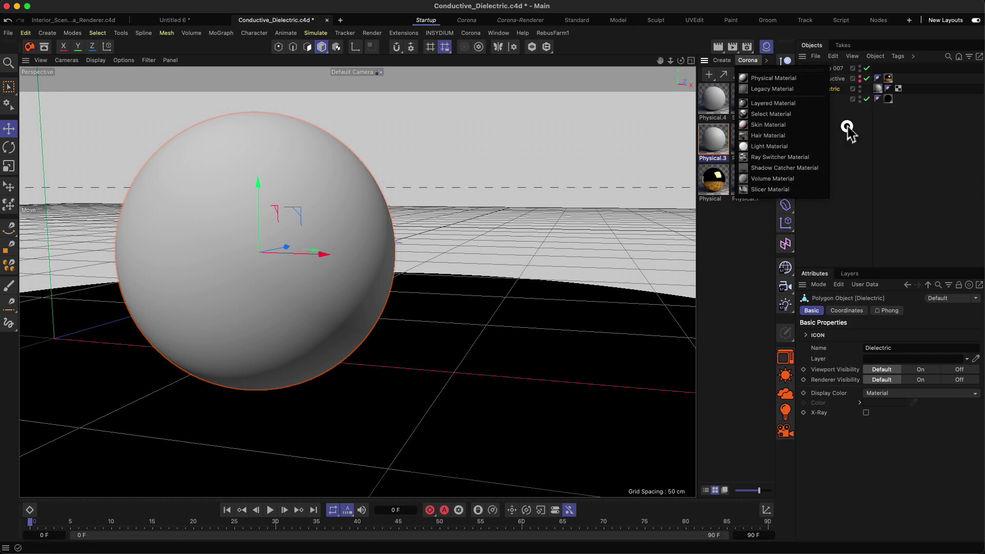
{"action": "left_click", "coordinate": [871, 147]}
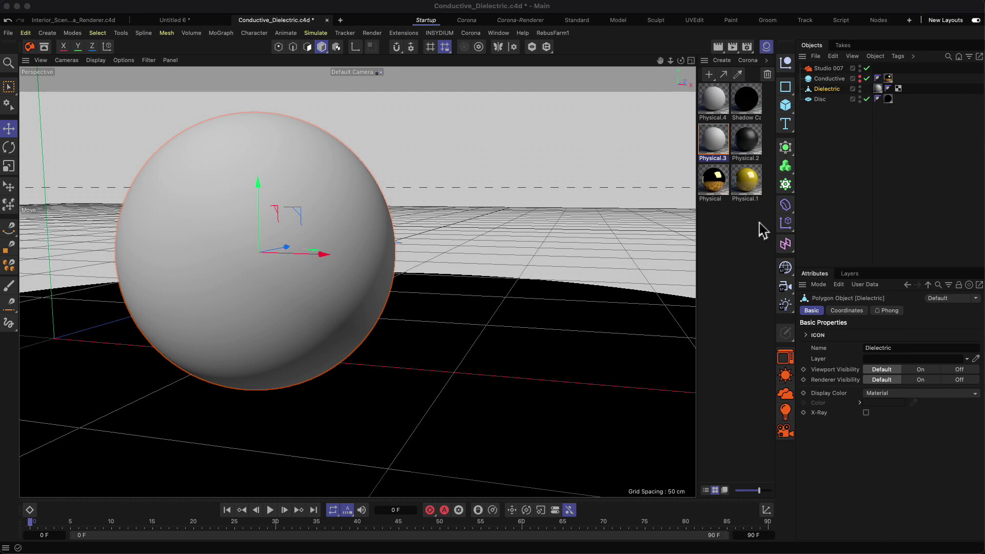
Step: Open Physical.3 in a widened Material Editor over the viewport, showing its General page
{"action": "double_click", "coordinate": [714, 150]}
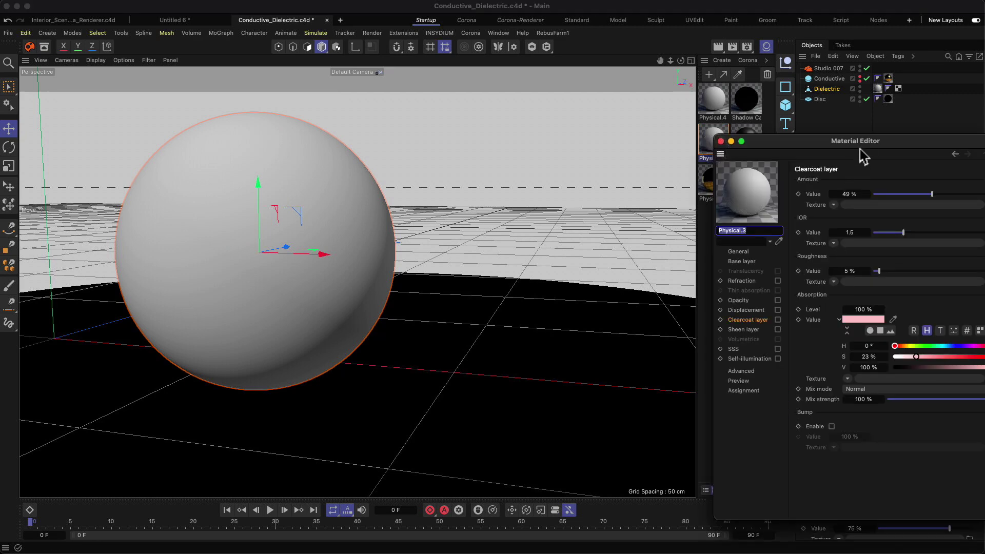
{"action": "left_click_drag", "start_coordinate": [862, 141], "coordinate": [445, 89]}
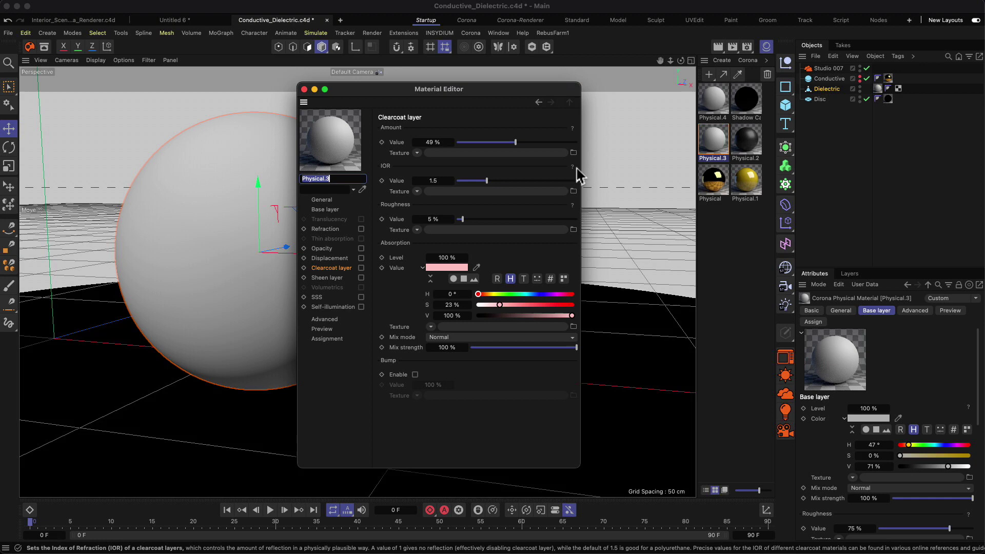
{"action": "left_click_drag", "start_coordinate": [579, 170], "coordinate": [663, 168]}
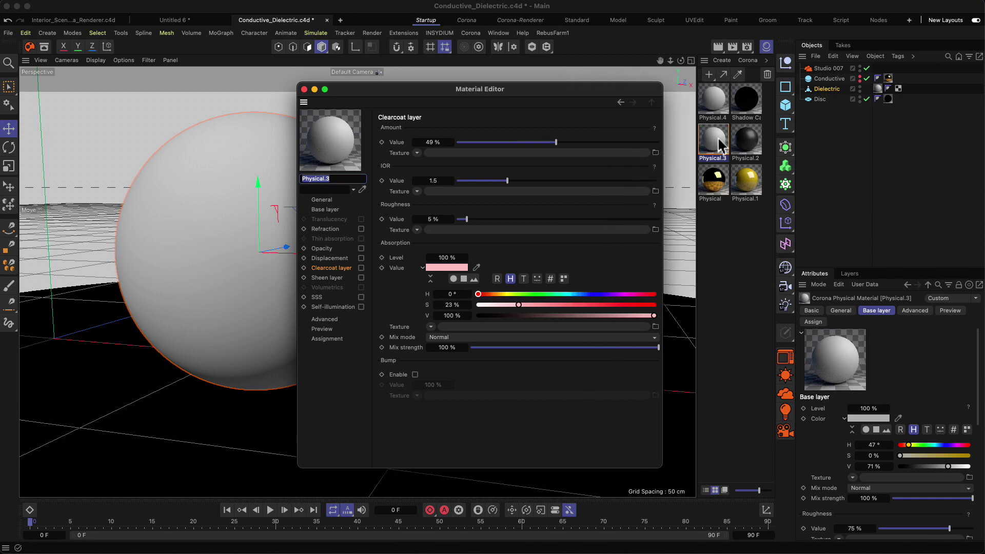
{"action": "left_click_drag", "start_coordinate": [519, 92], "coordinate": [518, 83]}
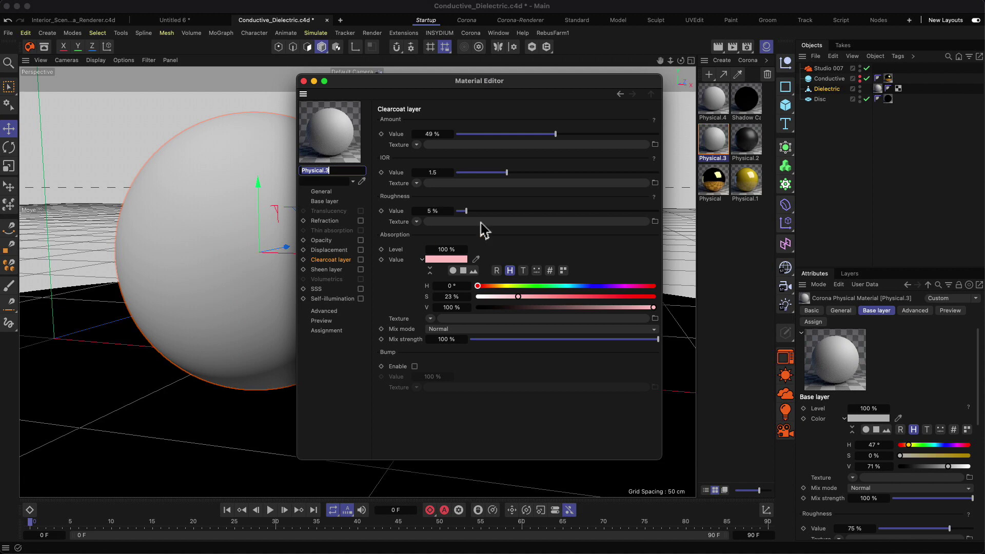
{"action": "left_click_drag", "start_coordinate": [519, 82], "coordinate": [549, 75]}
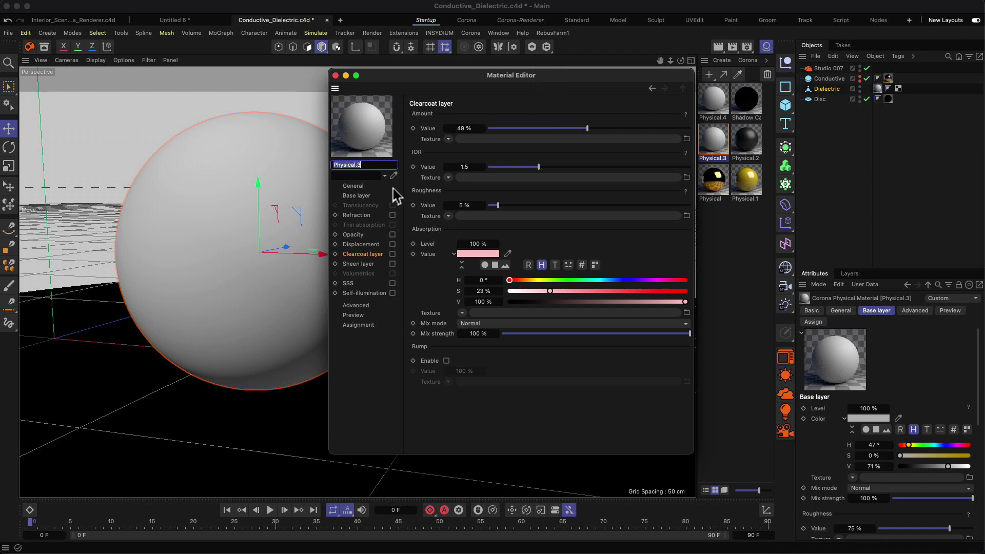
{"action": "key", "text": "Return"}
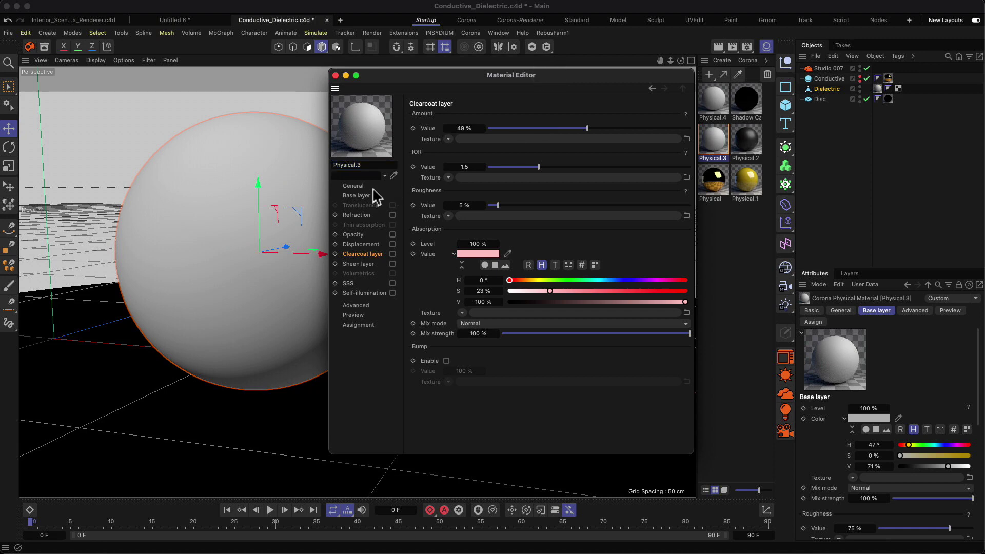
{"action": "left_click", "coordinate": [355, 187]}
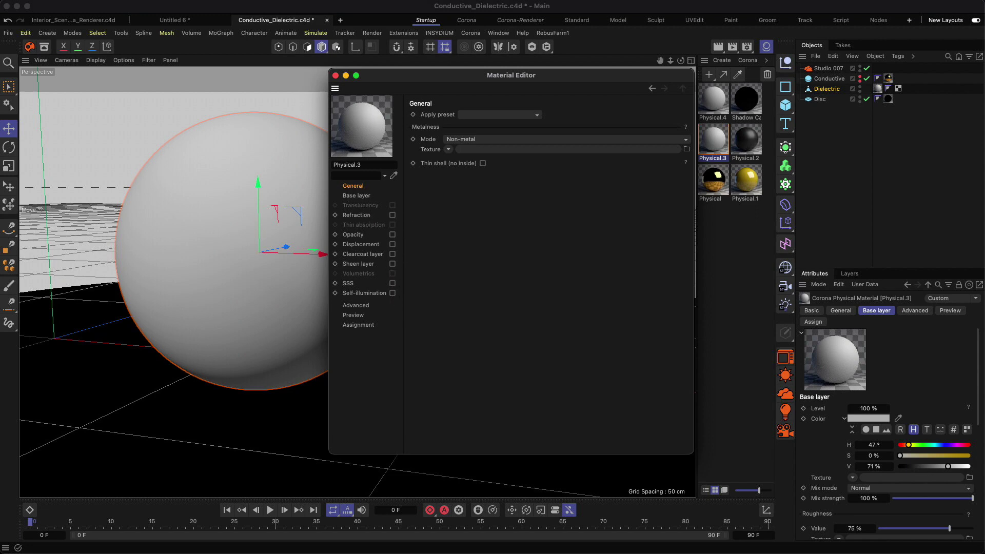
{"action": "left_click", "coordinate": [535, 116]}
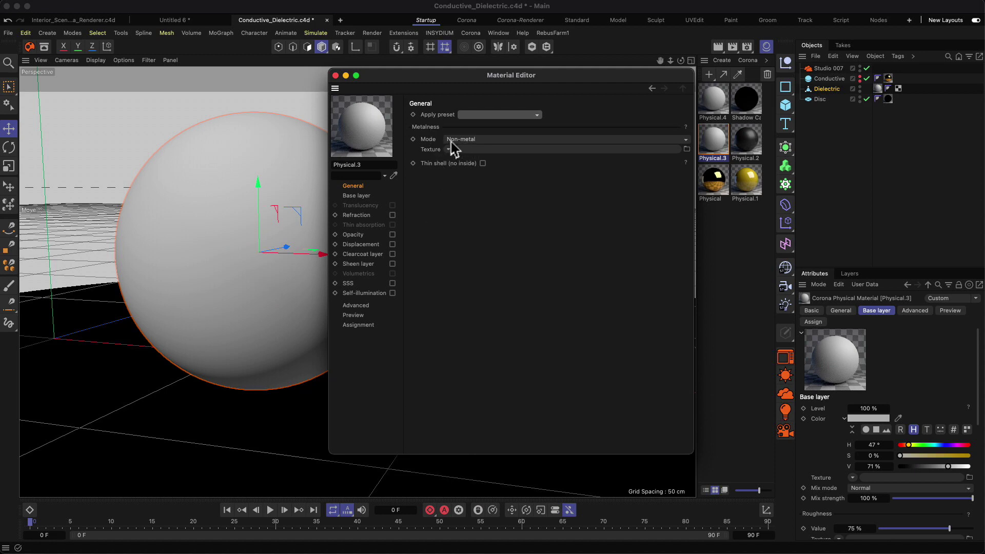
{"action": "left_click", "coordinate": [489, 139]}
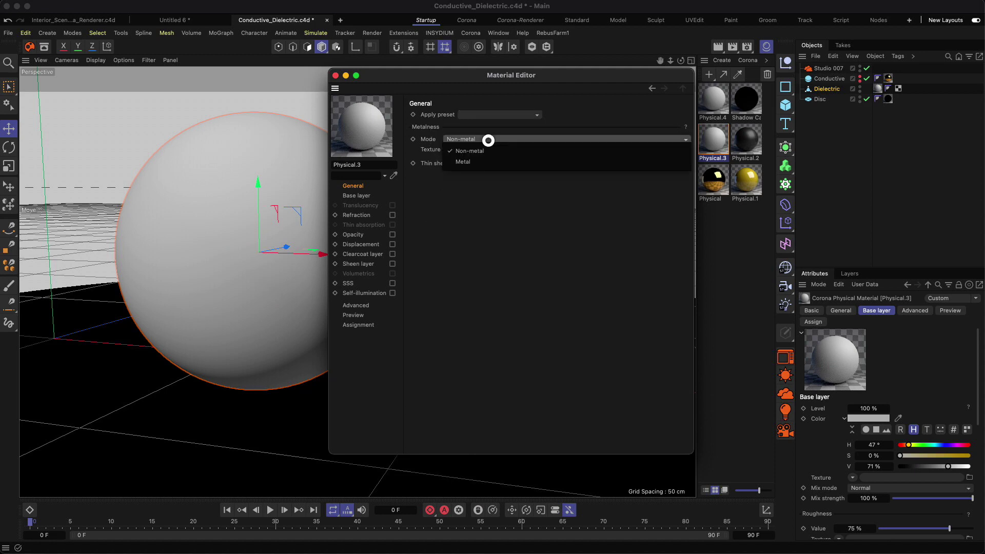
{"action": "left_click", "coordinate": [480, 188]}
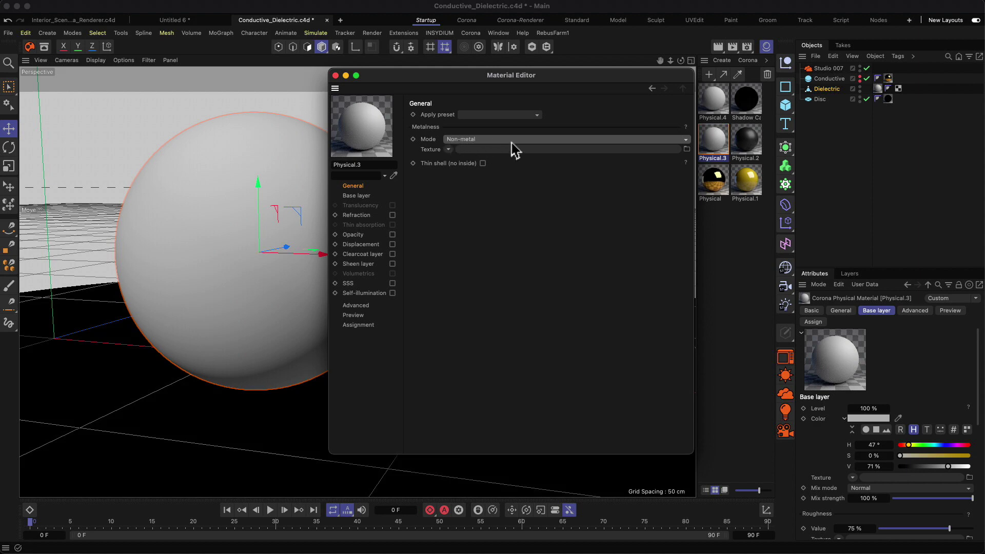
{"action": "left_click", "coordinate": [462, 139]}
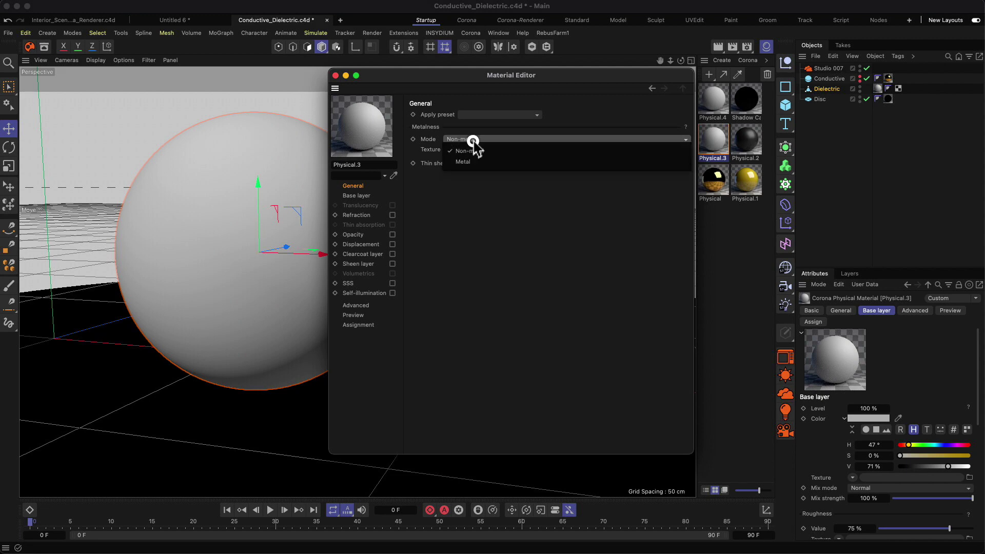
{"action": "left_click", "coordinate": [466, 197]}
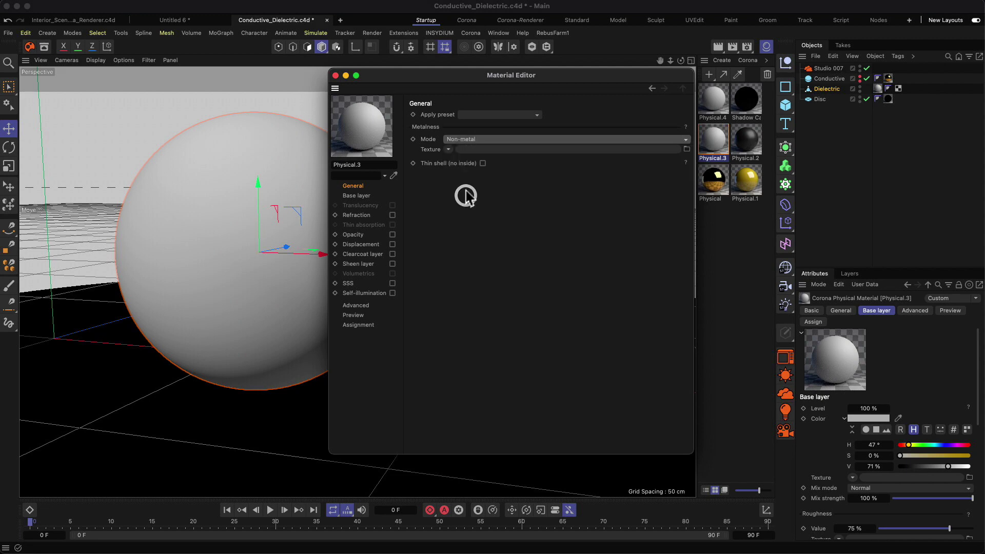
Step: Tint the Base layer colour blue with 60% saturation in a taller Material Editor
{"action": "left_click", "coordinate": [363, 197]}
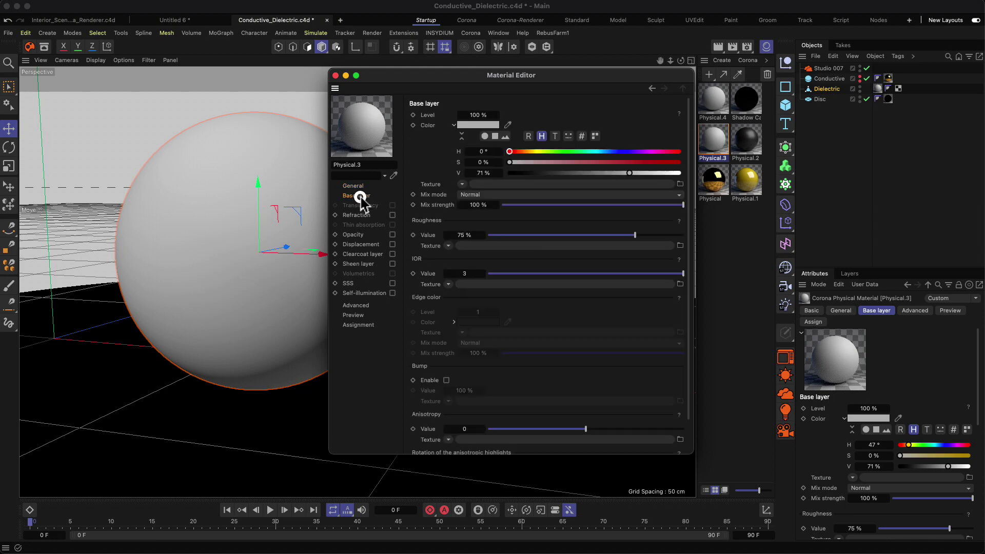
{"action": "left_click_drag", "start_coordinate": [383, 454], "coordinate": [381, 505]}
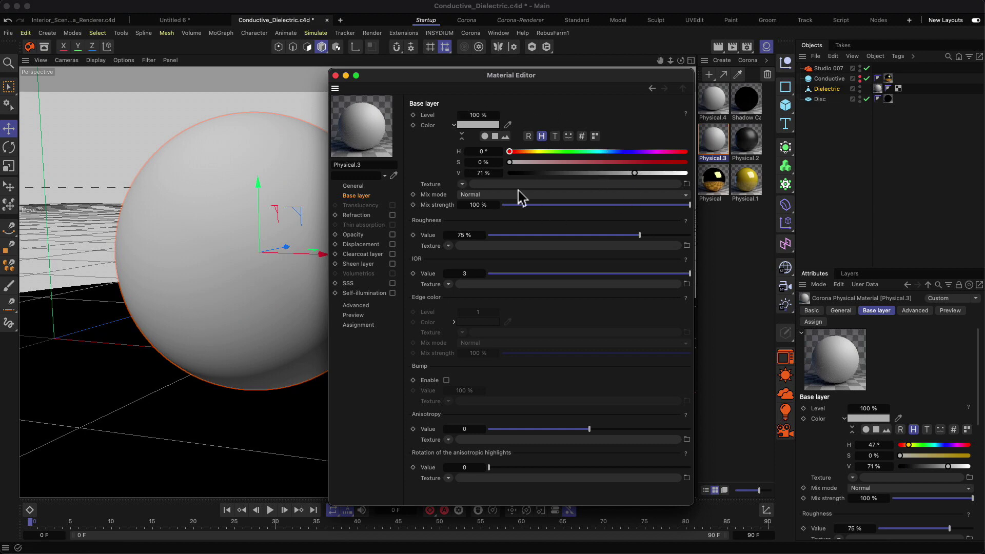
{"action": "left_click_drag", "start_coordinate": [592, 167], "coordinate": [615, 162]}
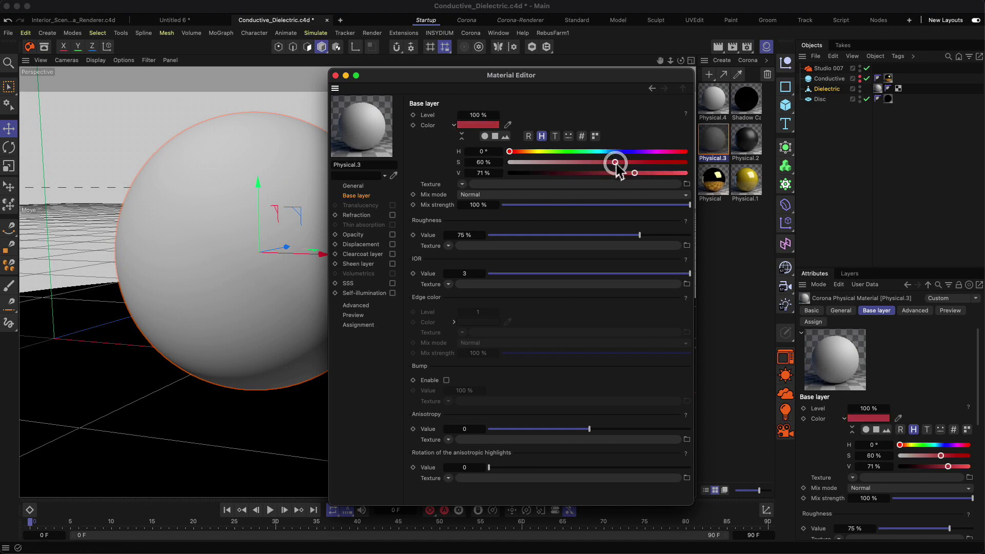
{"action": "left_click", "coordinate": [615, 152]}
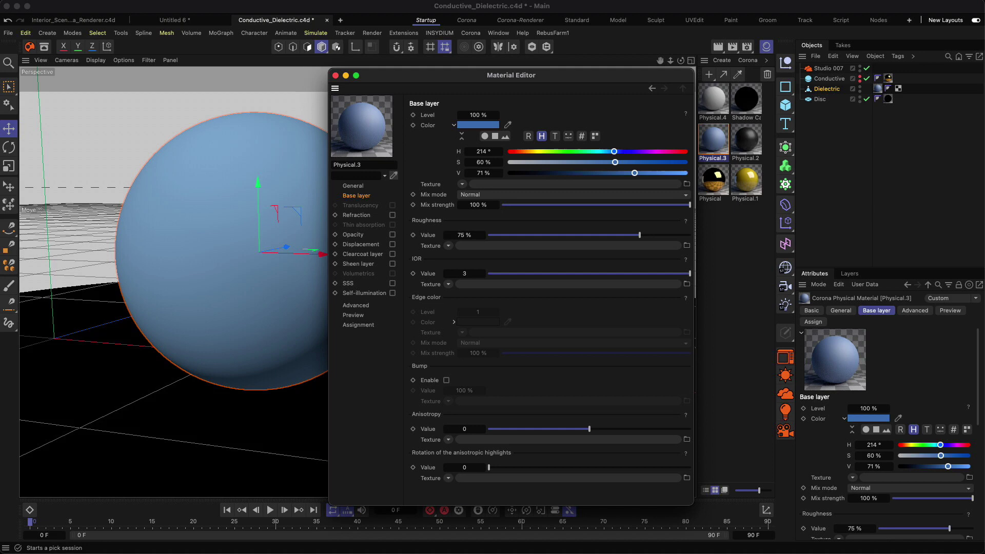
Step: Return the base colour to grey at 0% saturation and set base roughness to 100%
{"action": "left_click", "coordinate": [494, 161]}
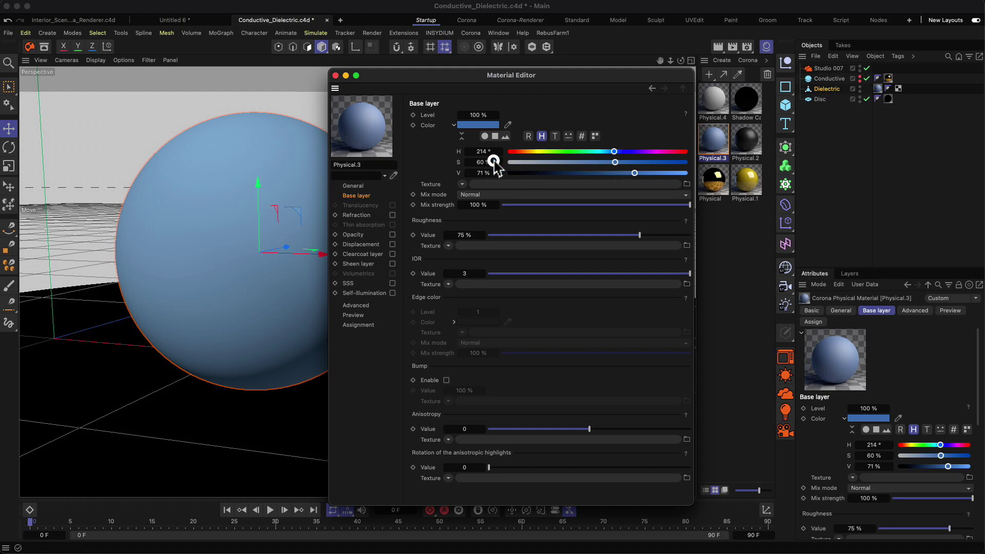
{"action": "left_click_drag", "start_coordinate": [518, 163], "coordinate": [495, 164]}
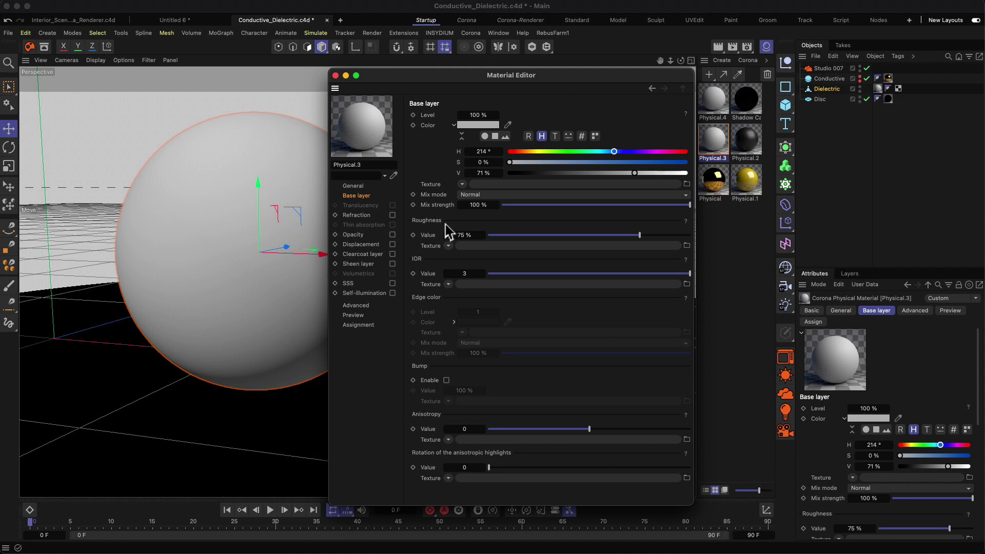
{"action": "left_click_drag", "start_coordinate": [639, 236], "coordinate": [708, 246]}
{"action": "left_click_drag", "start_coordinate": [540, 80], "coordinate": [597, 64]}
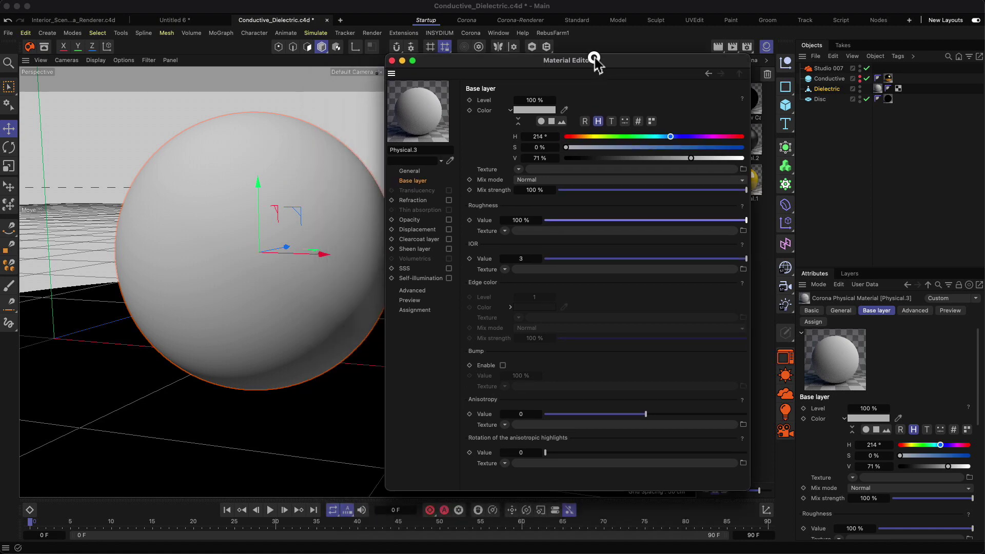
Step: Open the Corona render window and start interactive rendering beside the Material Editor
{"action": "left_click", "coordinate": [781, 358]}
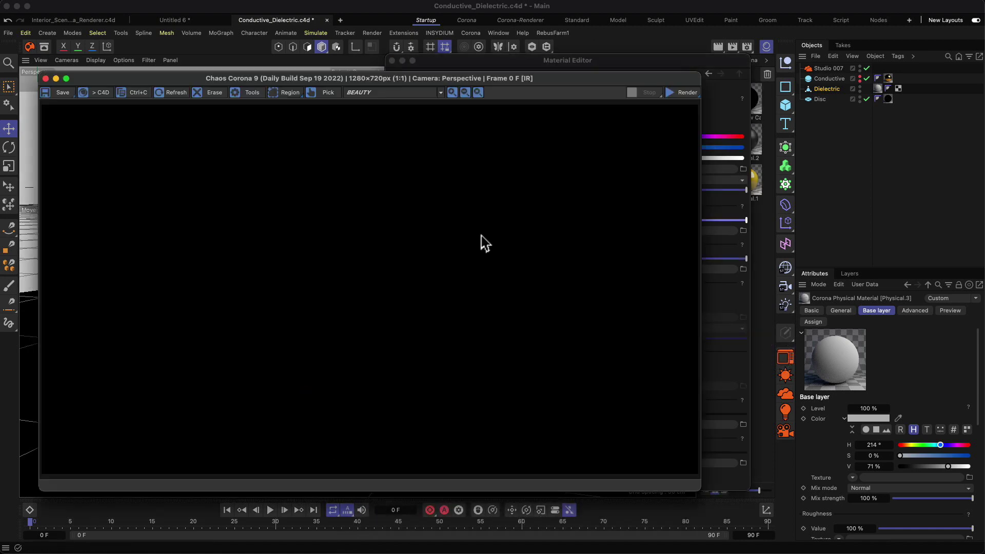
{"action": "left_click", "coordinate": [682, 95]}
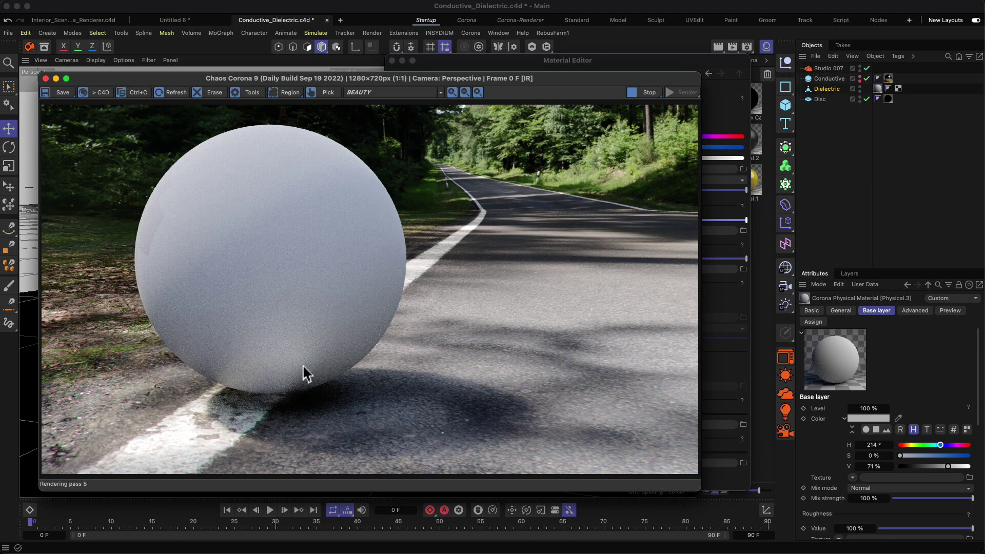
{"action": "left_click_drag", "start_coordinate": [598, 61], "coordinate": [811, 57]}
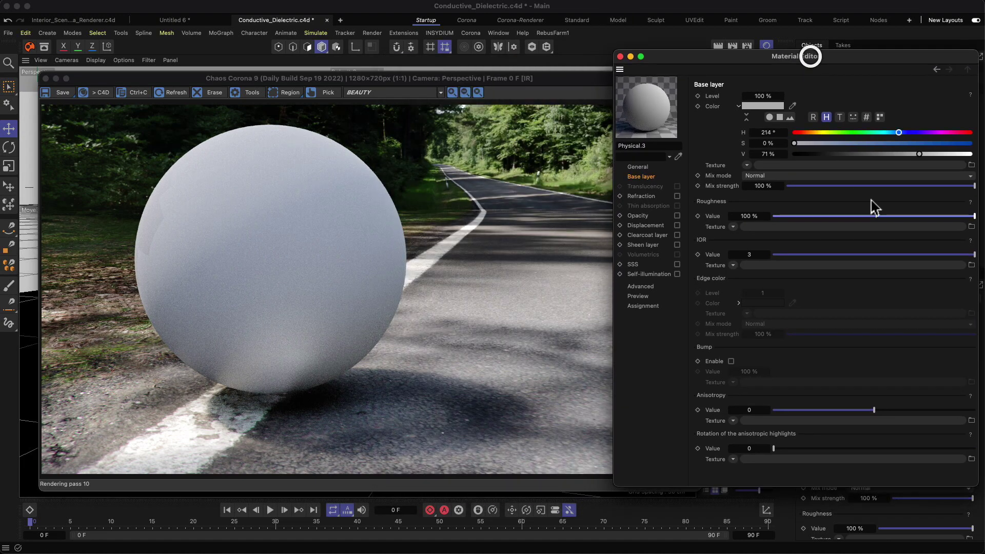
Step: Set the base roughness to 0% and the base IOR to 1.5
{"action": "left_click_drag", "start_coordinate": [906, 216], "coordinate": [719, 218]}
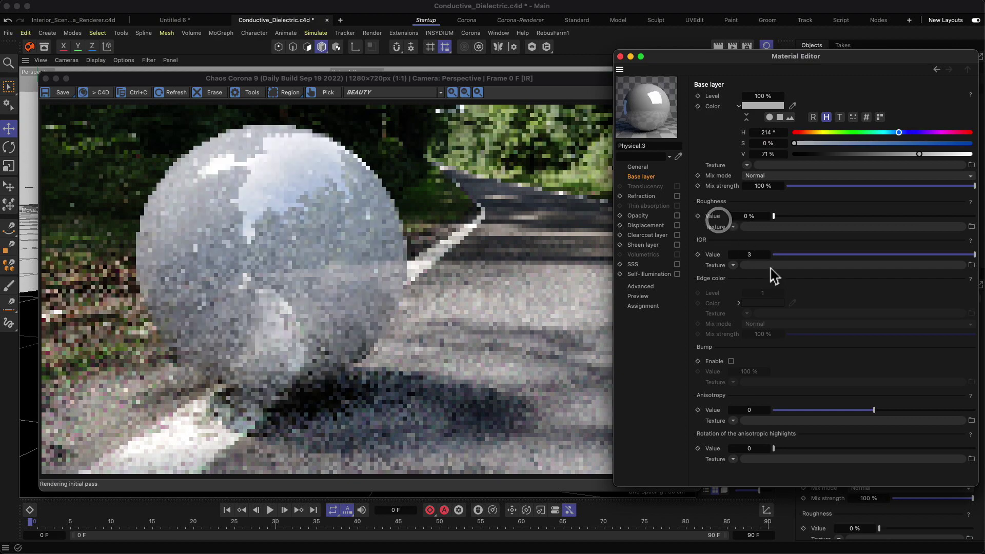
{"action": "double_click", "coordinate": [752, 255]}
{"action": "type", "text": "1.5"}
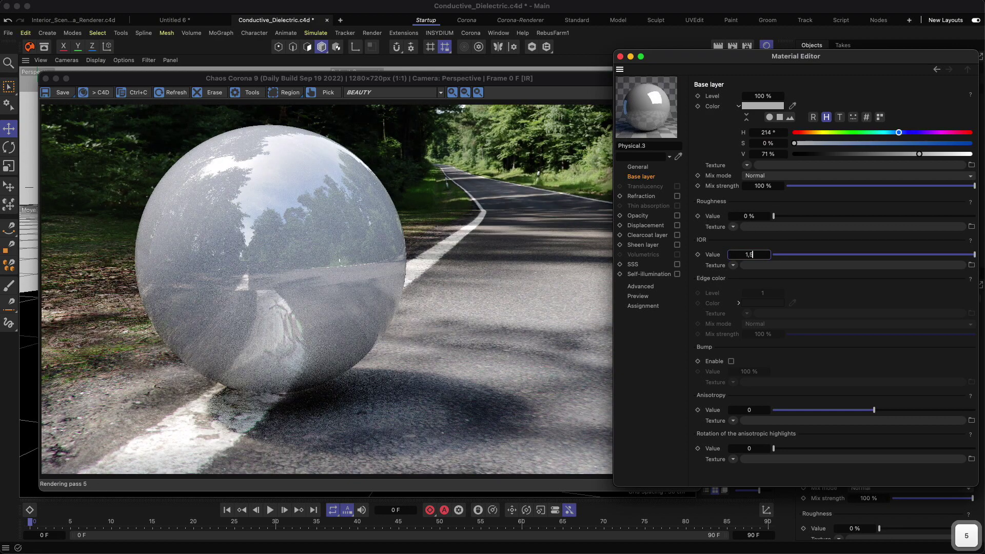
{"action": "key", "text": "Return"}
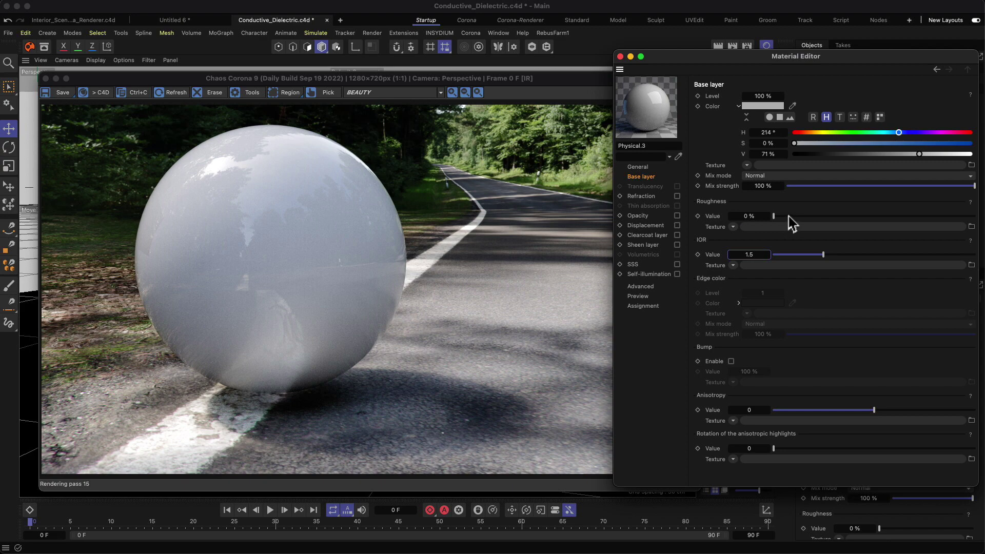
Step: Try base roughness values of 78%, 47% and 20%, settling at 13%
{"action": "left_click_drag", "start_coordinate": [788, 216], "coordinate": [931, 216]}
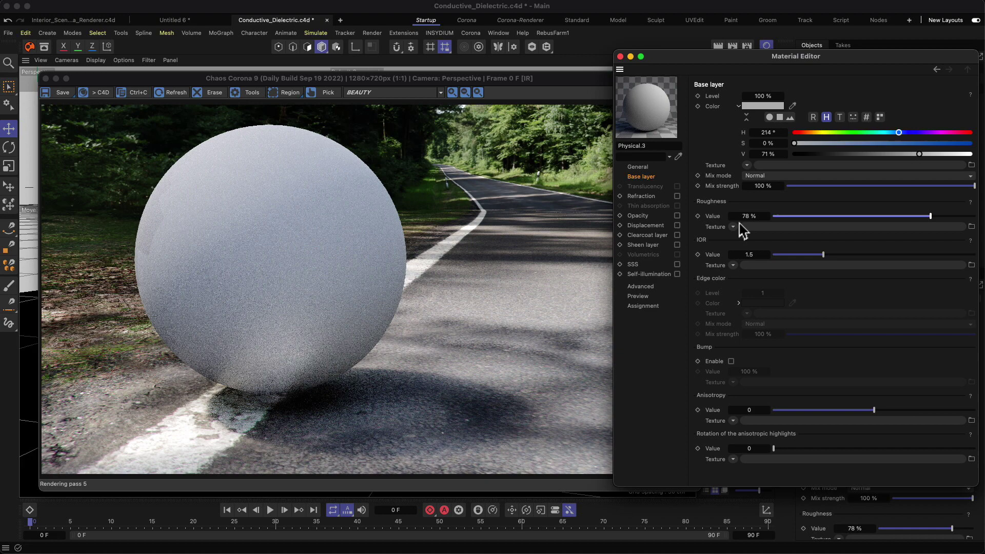
{"action": "left_click", "coordinate": [867, 216]}
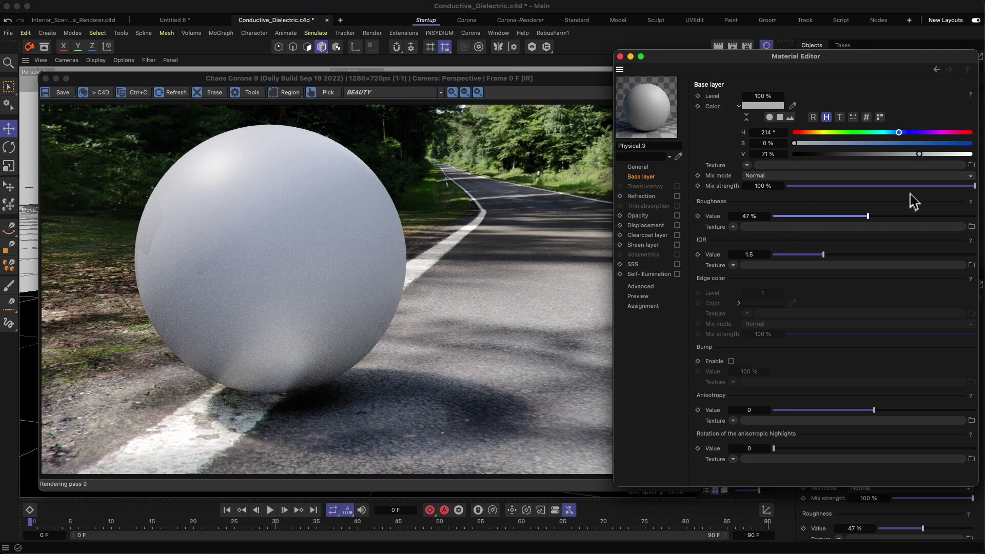
{"action": "left_click", "coordinate": [814, 216]}
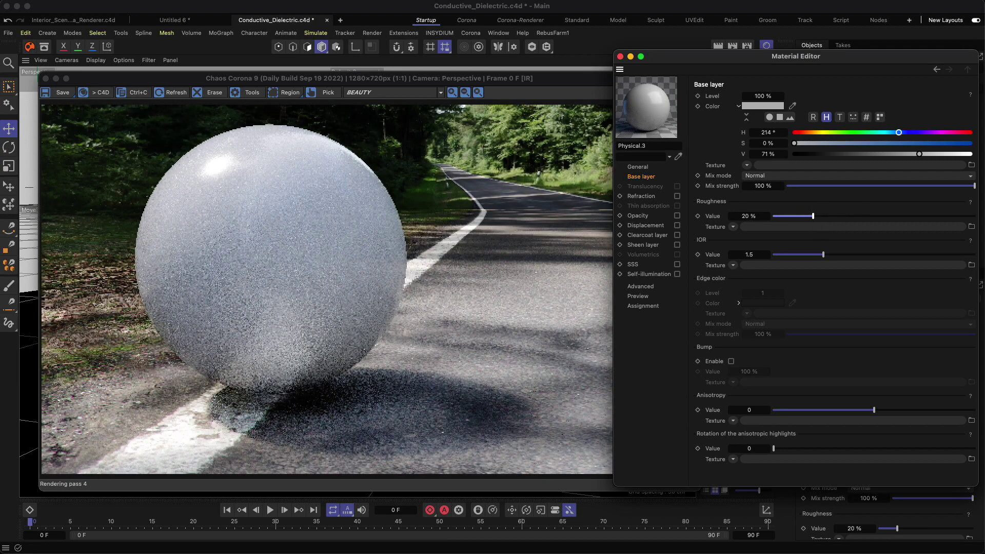
{"action": "left_click_drag", "start_coordinate": [814, 216], "coordinate": [800, 218]}
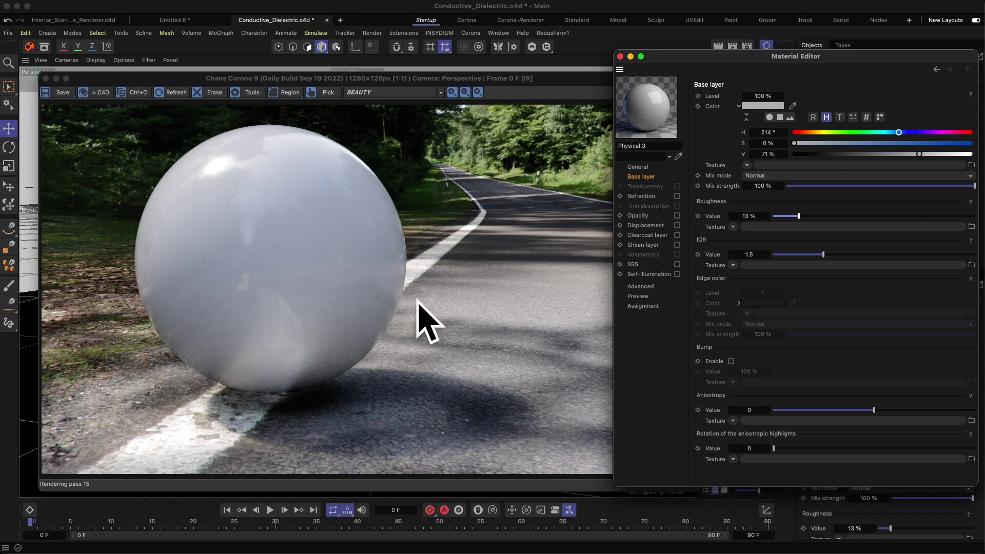
Step: Load a Noise shader into the base Roughness texture slot and open its settings
{"action": "left_click", "coordinate": [733, 227]}
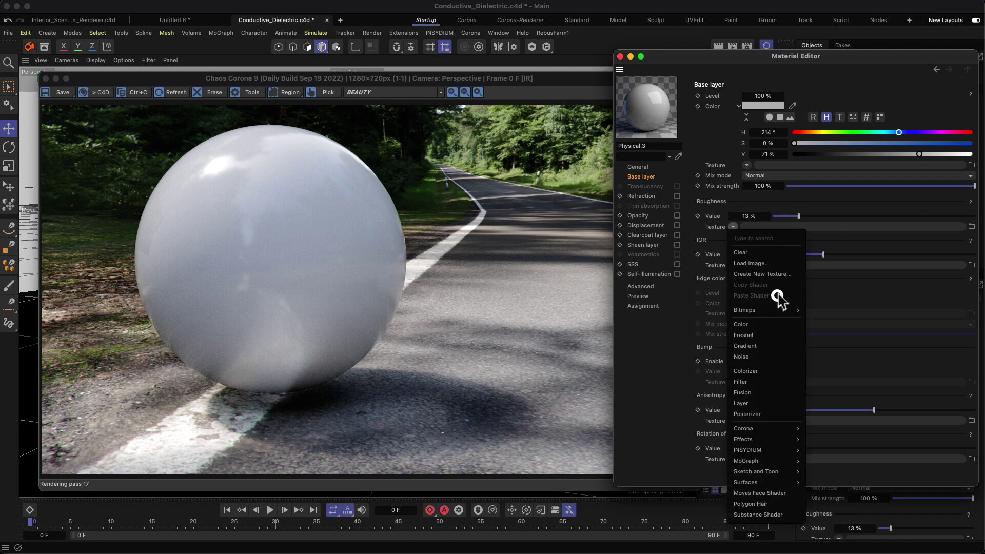
{"action": "left_click", "coordinate": [830, 199]}
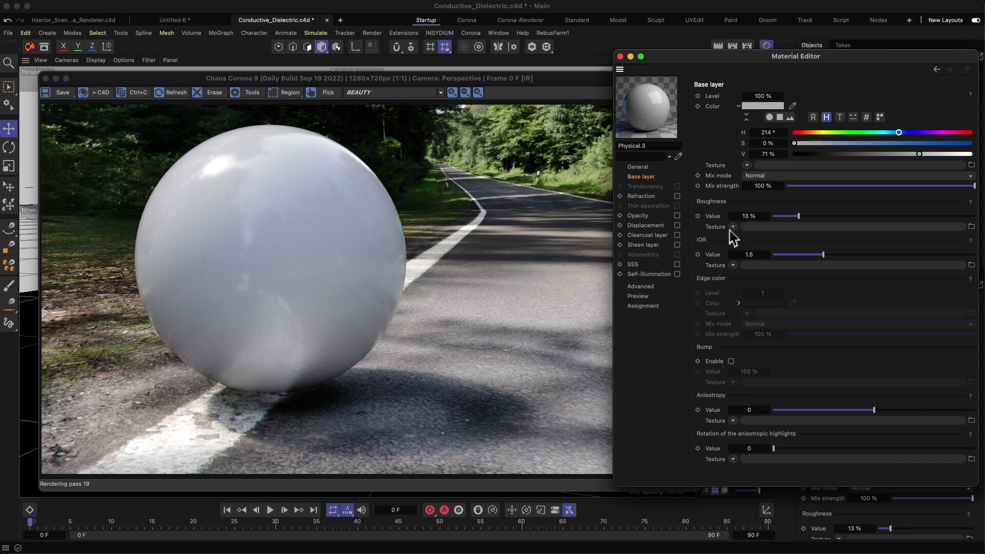
{"action": "left_click", "coordinate": [734, 226]}
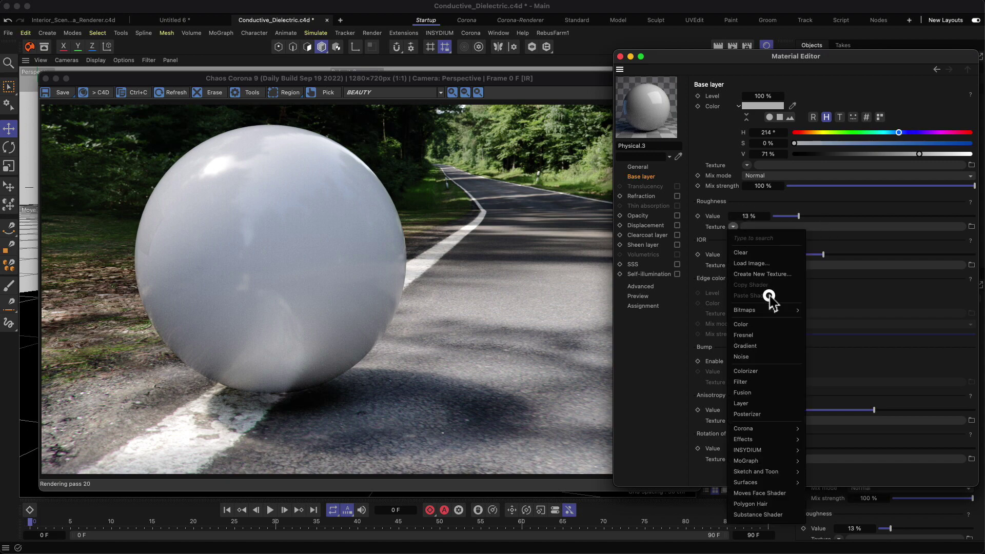
{"action": "left_click", "coordinate": [757, 357]}
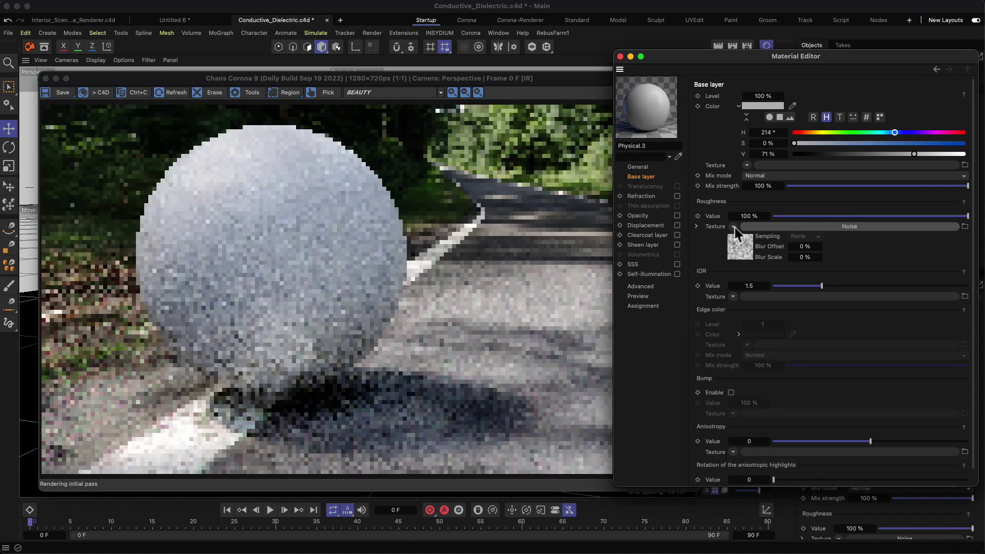
{"action": "left_click", "coordinate": [734, 227]}
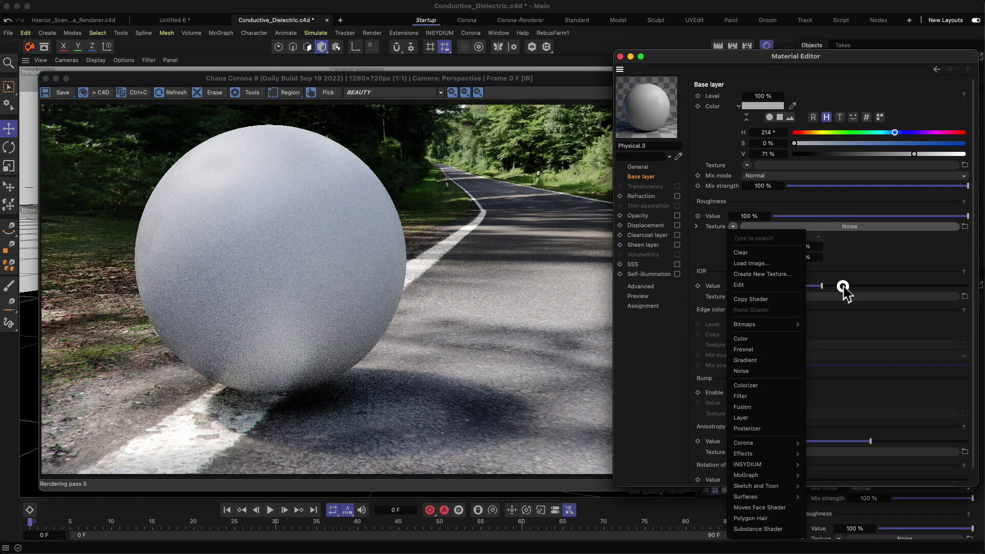
{"action": "left_click", "coordinate": [865, 250]}
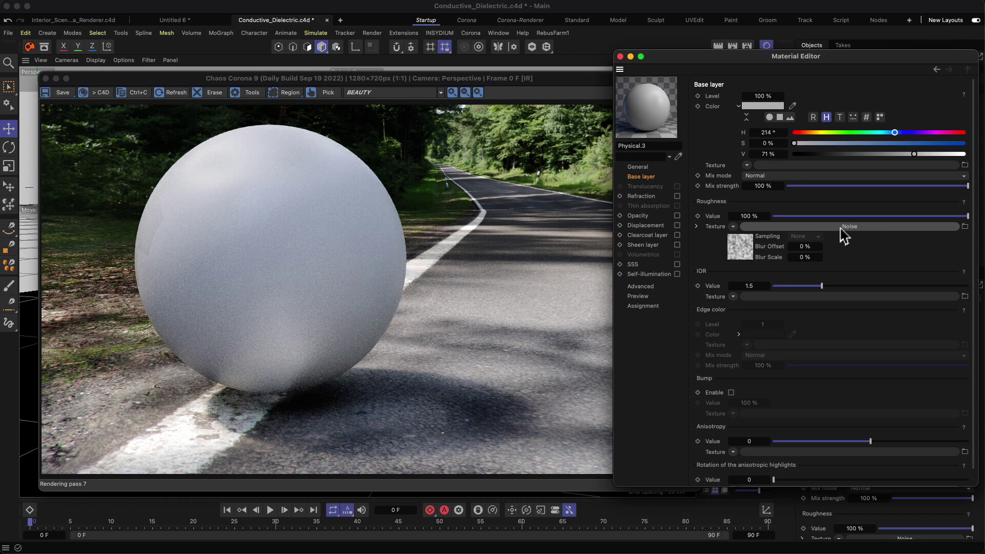
{"action": "left_click", "coordinate": [816, 226]}
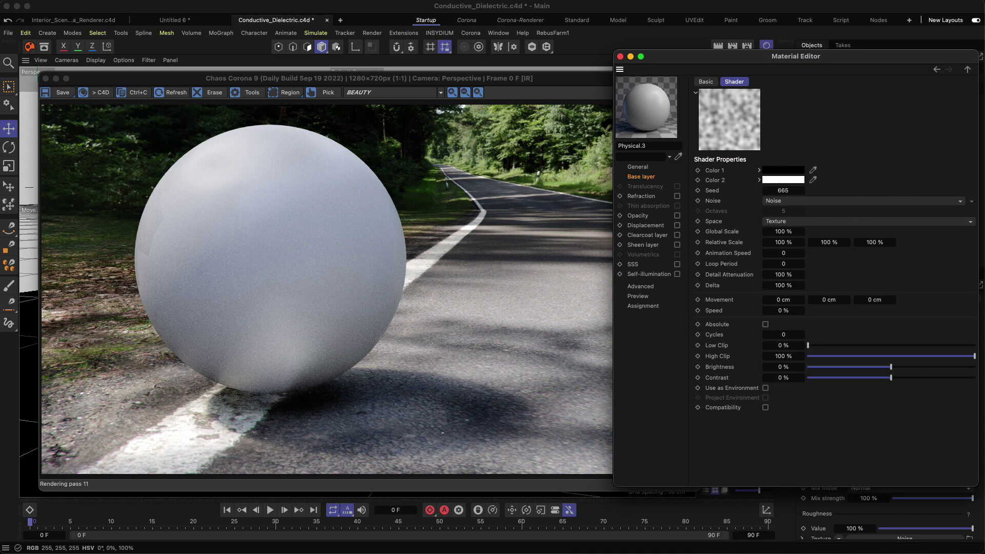
Step: Make Noise Color 1 white, Color 2 black, contrast 91%, then return to the Base layer
{"action": "left_click", "coordinate": [784, 180]}
{"action": "left_click", "coordinate": [678, 298]}
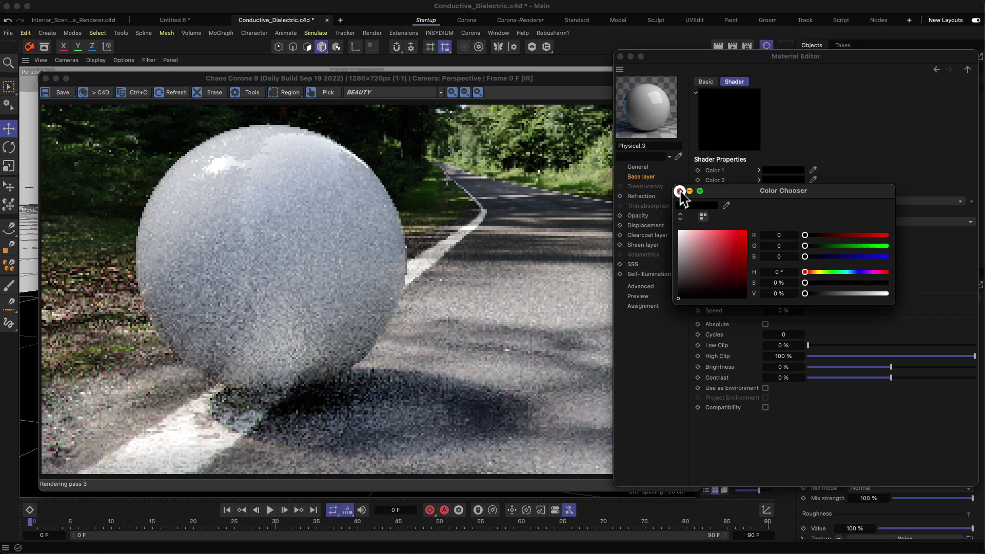
{"action": "left_click", "coordinate": [680, 191]}
{"action": "left_click", "coordinate": [780, 170]}
{"action": "left_click_drag", "start_coordinate": [677, 282], "coordinate": [679, 221]}
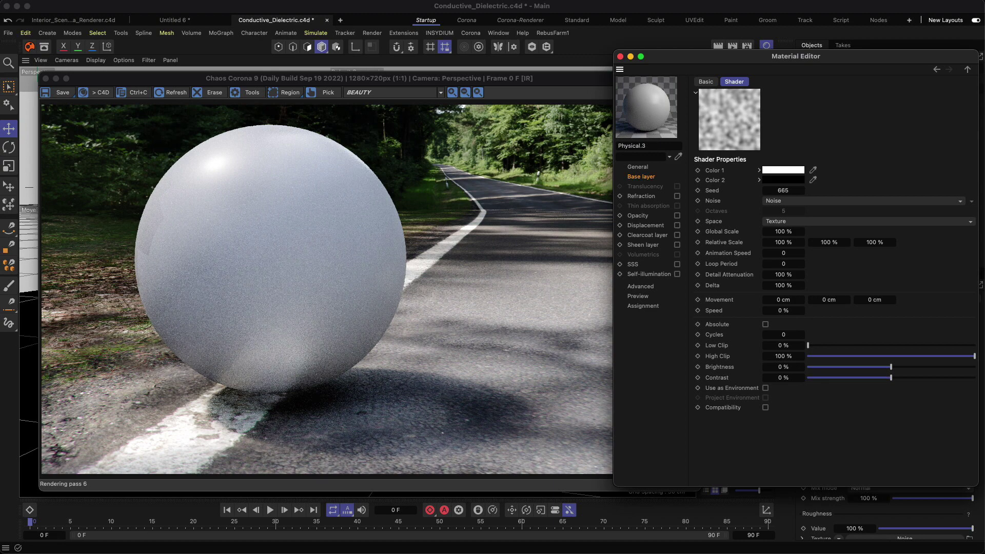
{"action": "left_click_drag", "start_coordinate": [895, 379], "coordinate": [968, 379]}
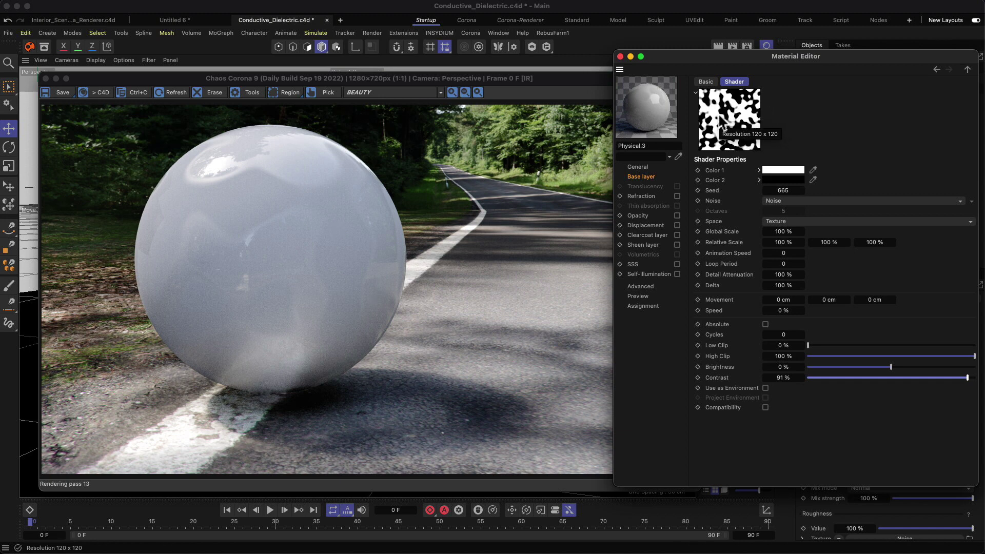
{"action": "left_click", "coordinate": [968, 70]}
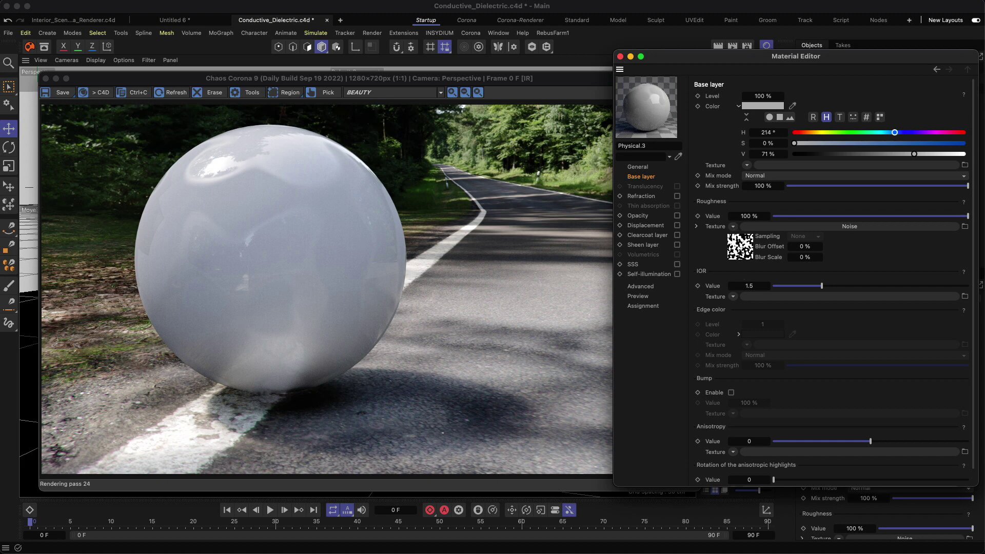
Step: Clear the Noise shader from the base Roughness texture slot
{"action": "left_click", "coordinate": [733, 226]}
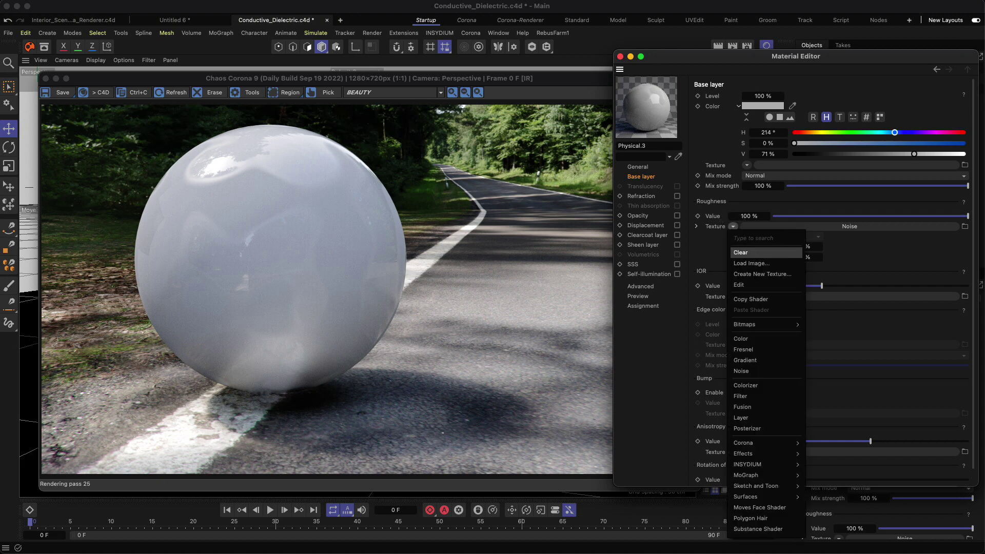
{"action": "left_click", "coordinate": [741, 252]}
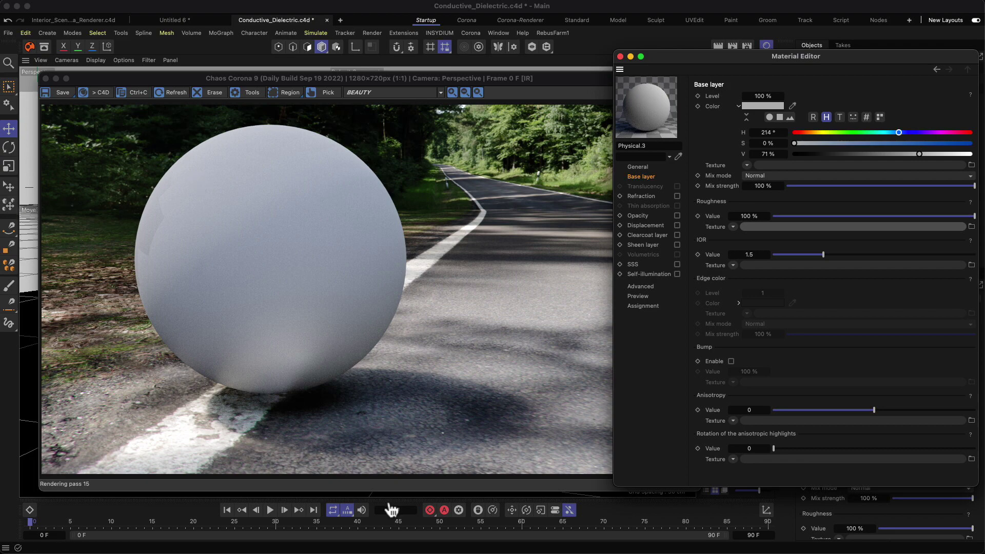
{"action": "key", "text": "super+Tab"}
Step: Enable the Clearcoat layer with 0% roughness, white absorption and IOR 2.01
{"action": "left_click_drag", "start_coordinate": [732, 57], "coordinate": [699, 67]}
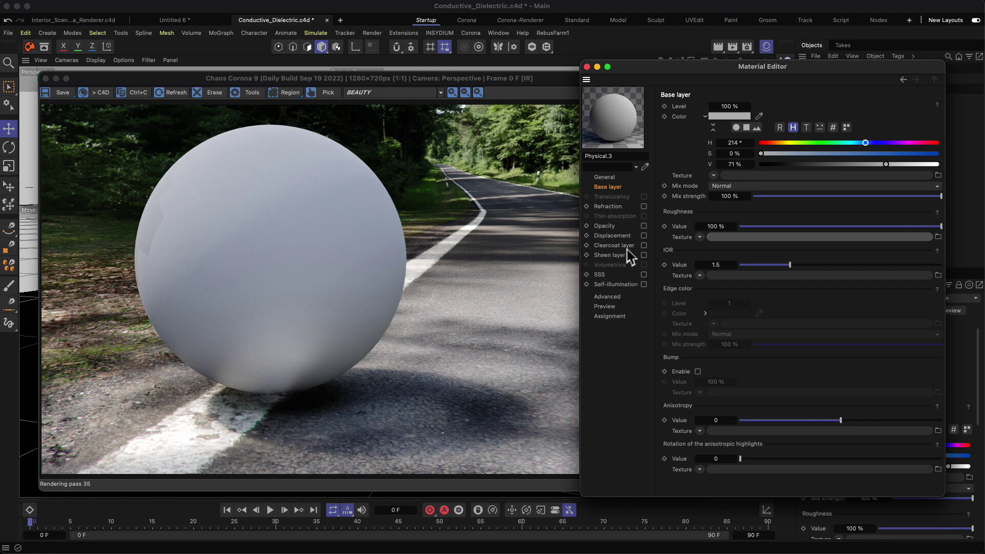
{"action": "left_click", "coordinate": [645, 246]}
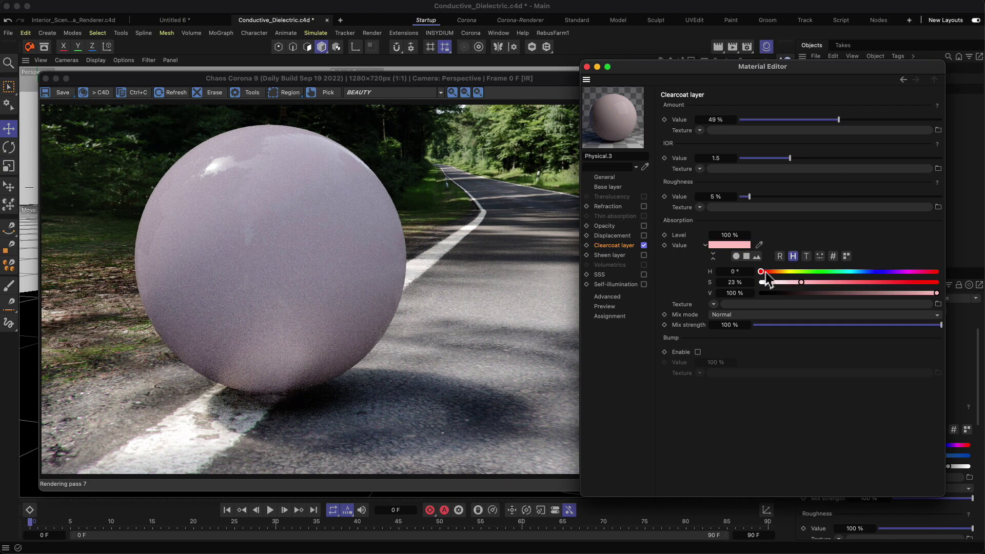
{"action": "left_click_drag", "start_coordinate": [748, 200], "coordinate": [729, 198]}
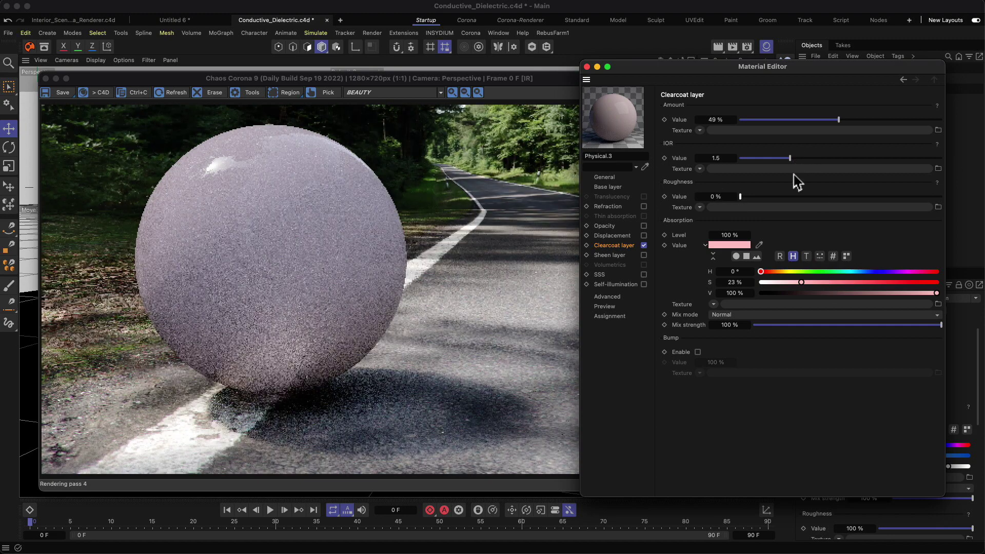
{"action": "left_click_drag", "start_coordinate": [801, 283], "coordinate": [732, 279]}
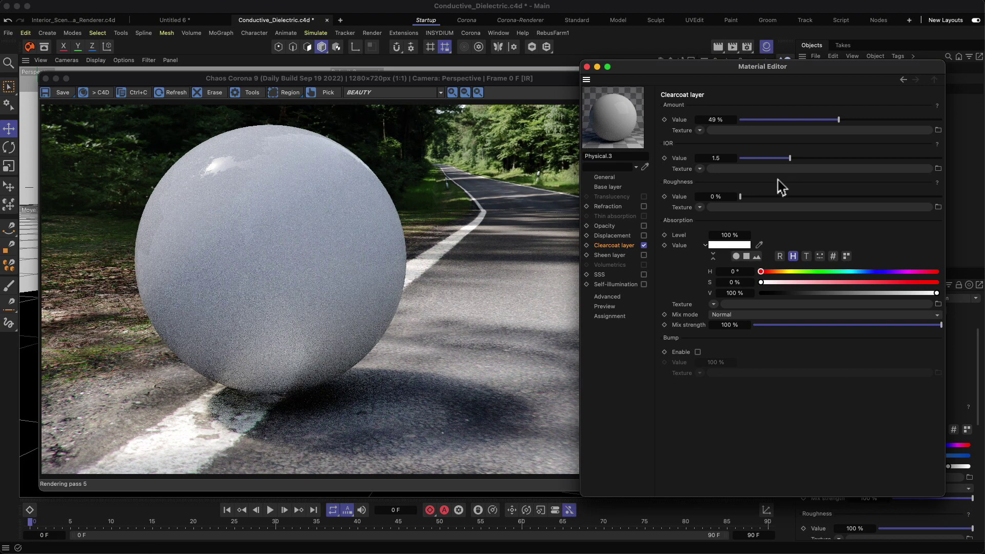
{"action": "left_click_drag", "start_coordinate": [801, 161], "coordinate": [843, 158]}
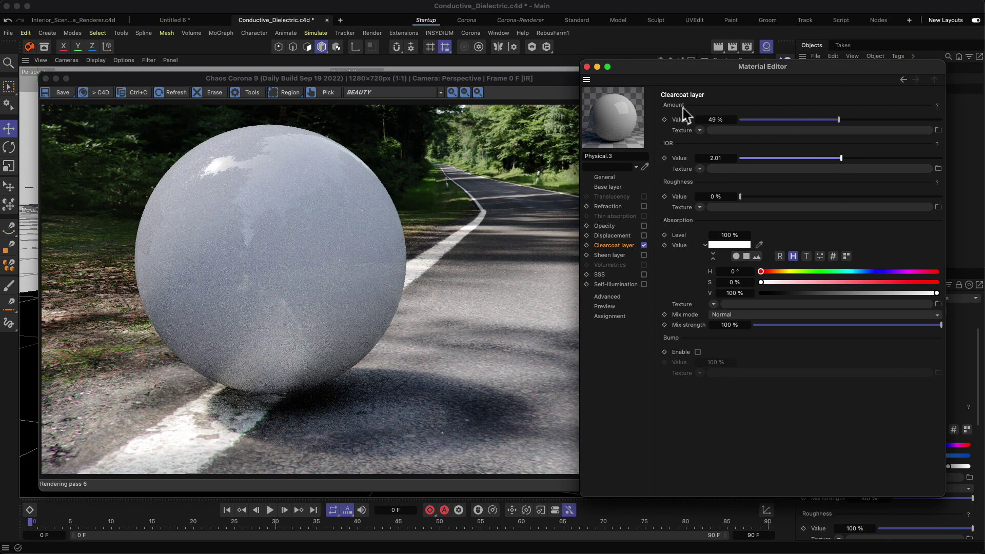
Step: Set the clearcoat amount to 100% and the clearcoat IOR to 1.5
{"action": "left_click_drag", "start_coordinate": [856, 121], "coordinate": [948, 124]}
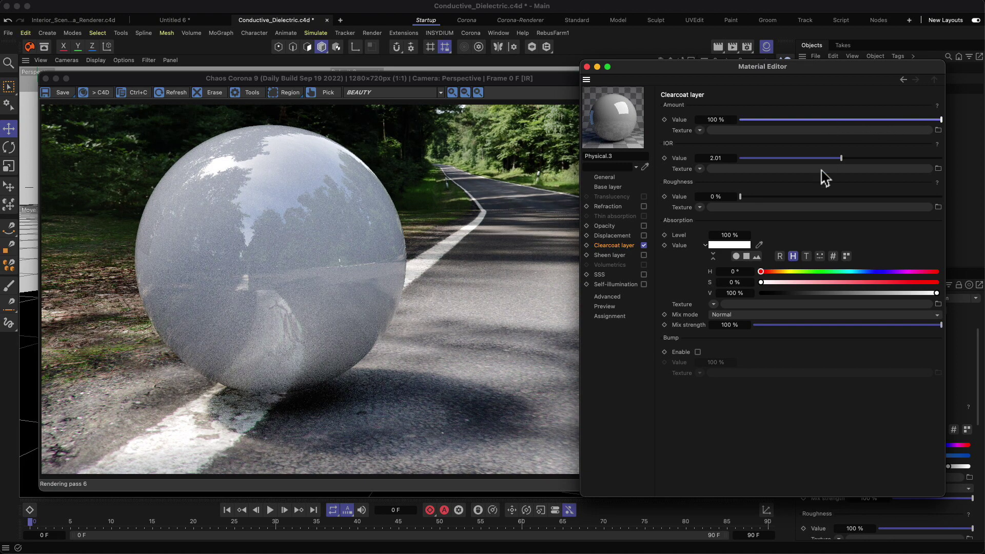
{"action": "left_click_drag", "start_coordinate": [852, 160], "coordinate": [885, 159]}
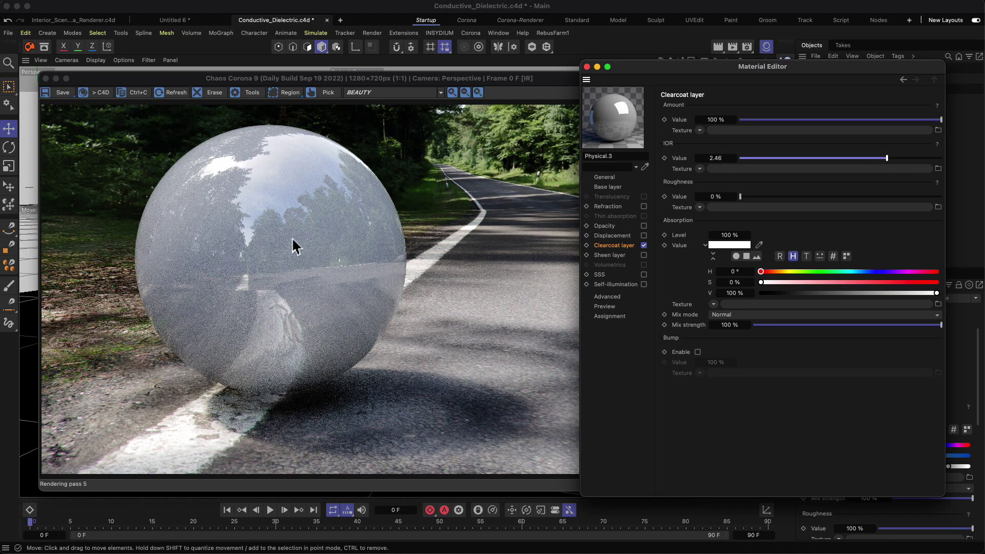
{"action": "mouse_move", "coordinate": [941, 120]}
{"action": "left_mouse_down"}
{"action": "mouse_move", "coordinate": [755, 122]}
{"action": "mouse_move", "coordinate": [943, 122]}
{"action": "left_mouse_up"}
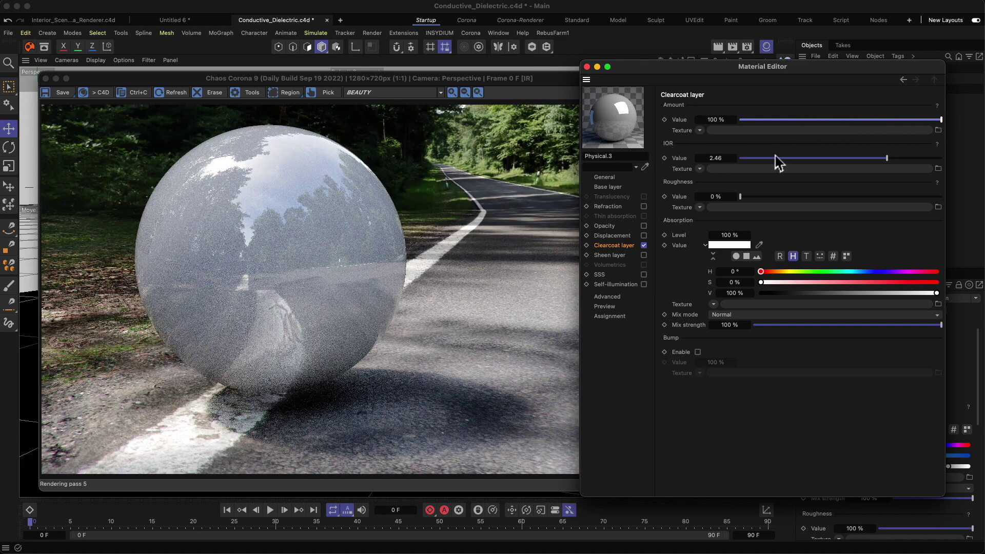
{"action": "double_click", "coordinate": [718, 158]}
{"action": "type", "text": "1.5"}
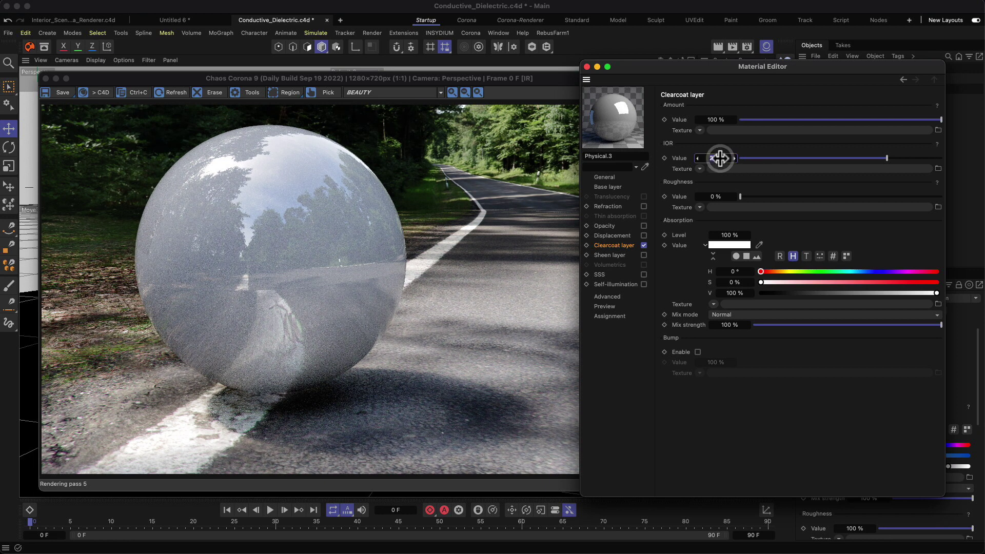
{"action": "key", "text": "Return"}
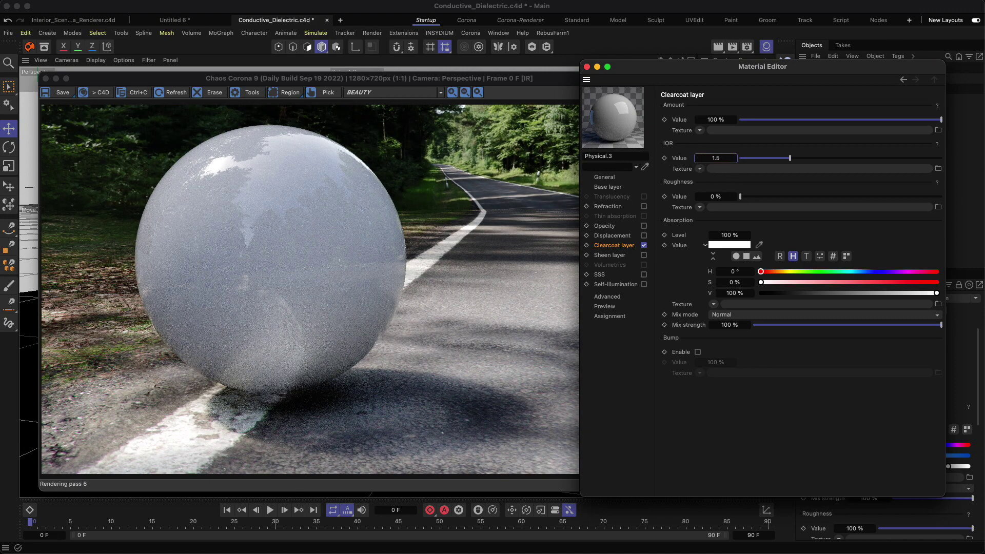
Step: Close and reopen the Physical.3 Material Editor on General, positioned over the render view
{"action": "left_click", "coordinate": [587, 67]}
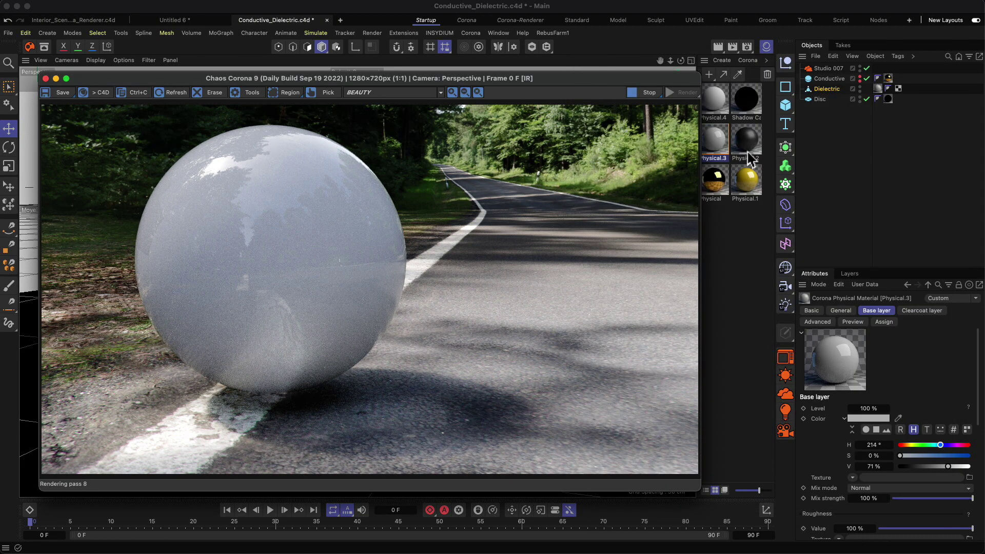
{"action": "double_click", "coordinate": [719, 142]}
{"action": "left_click", "coordinate": [752, 244]}
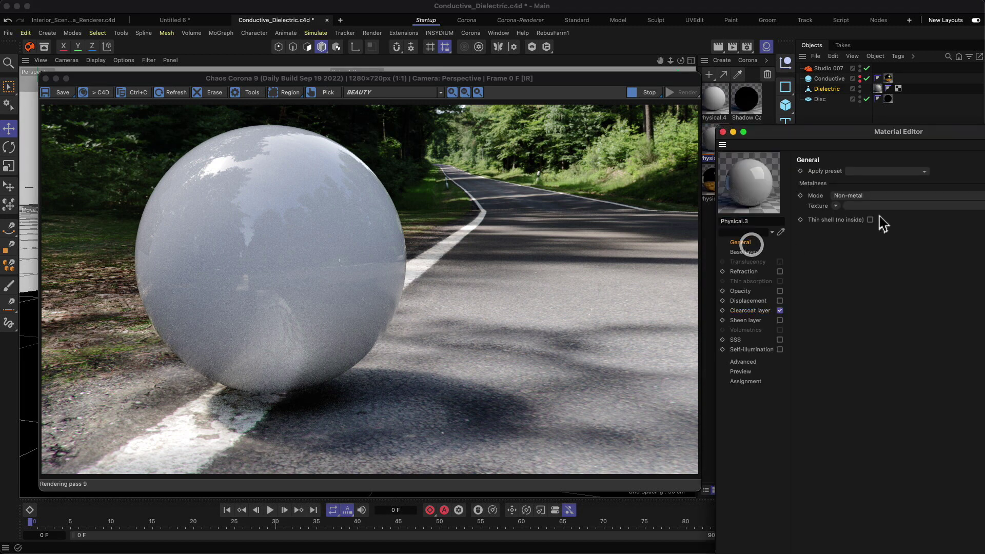
{"action": "left_click_drag", "start_coordinate": [857, 131], "coordinate": [640, 100]}
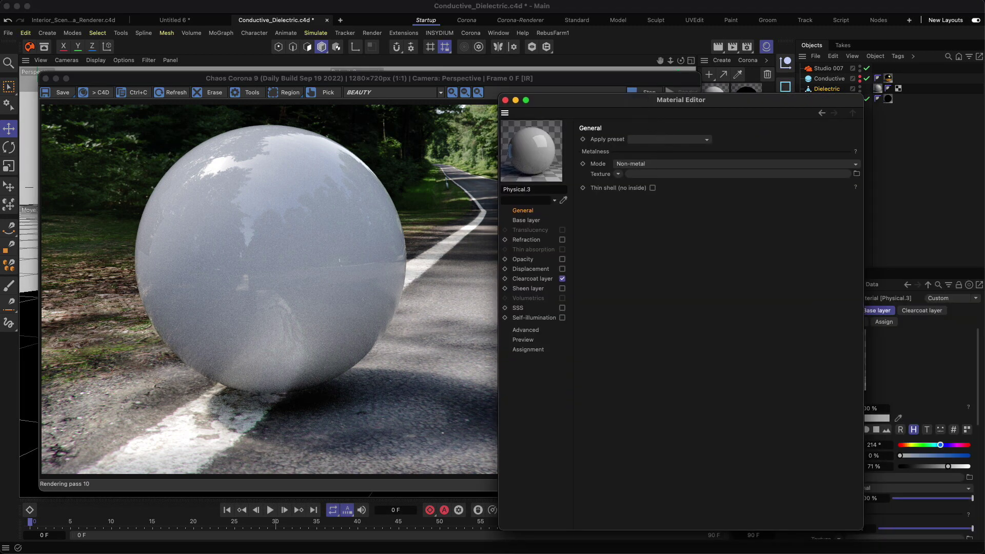